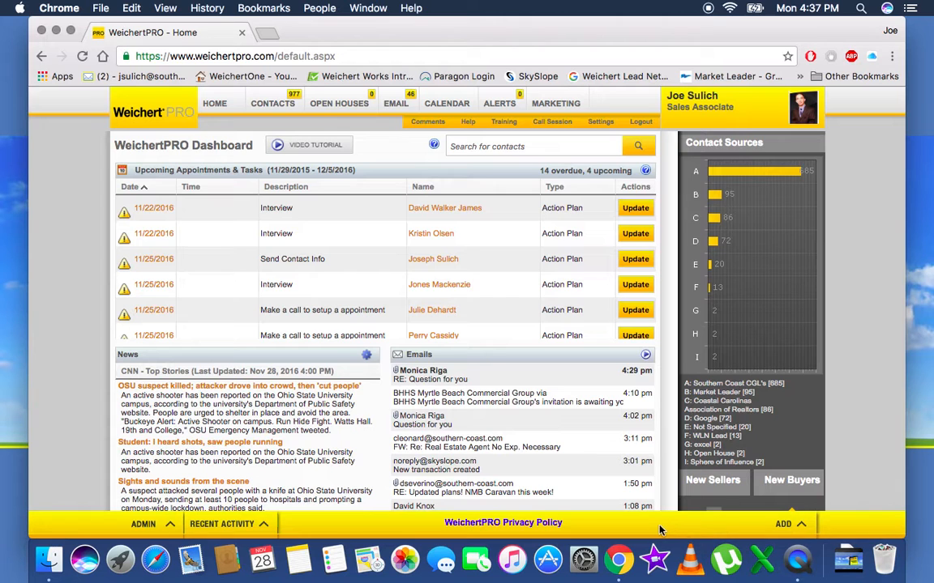
Step: Create a new contact and enter the full name so first name, last name and gender Male fill in
click(782, 526)
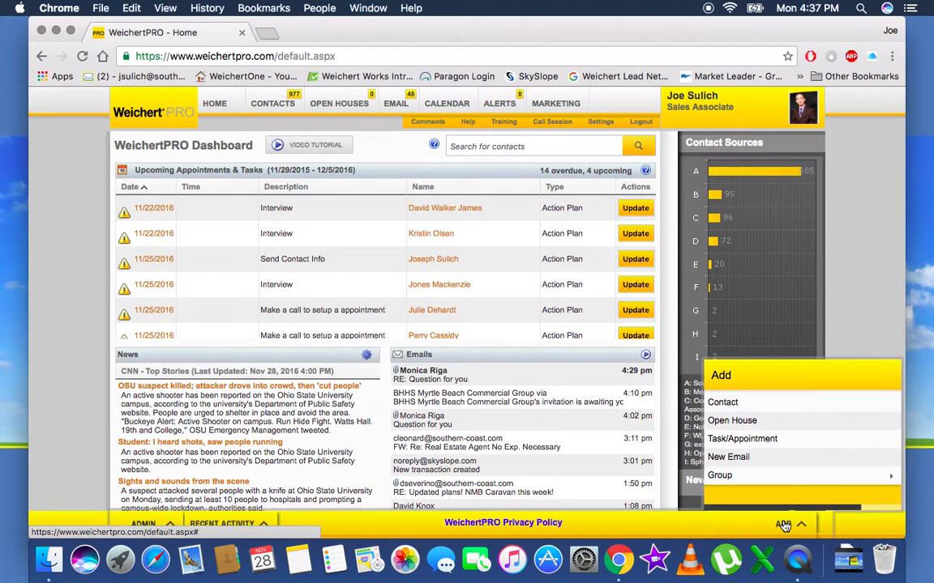
click(728, 406)
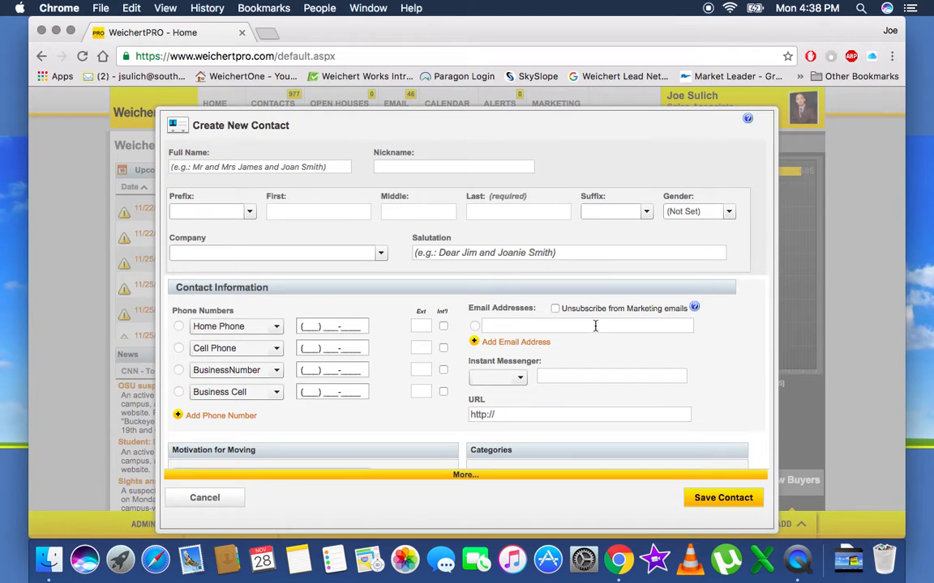
click(256, 167)
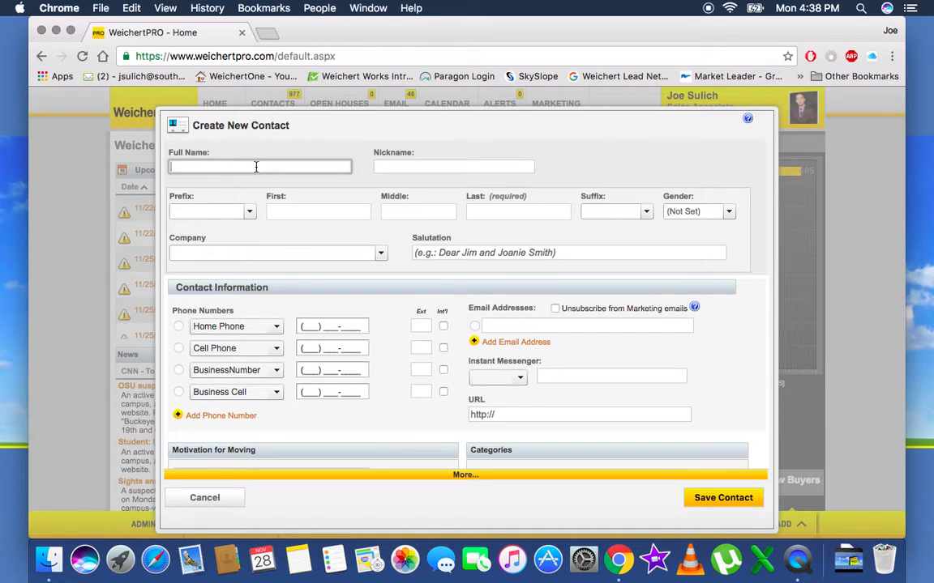
text(John & Jane Doe)
click(311, 192)
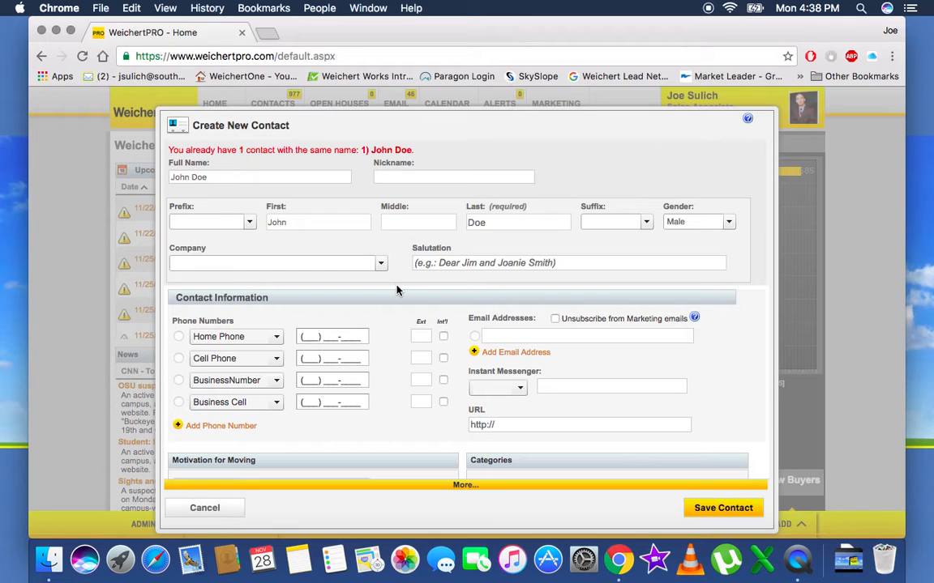
Step: Enter and validate the contact's cell phone number
scroll(397, 290, down, 5)
scroll(397, 290, up, 5)
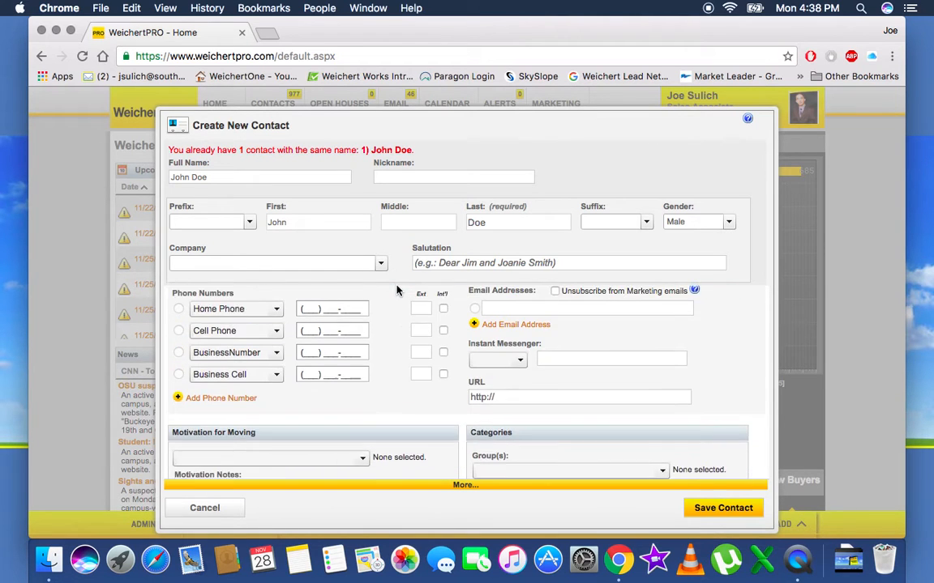
click(308, 358)
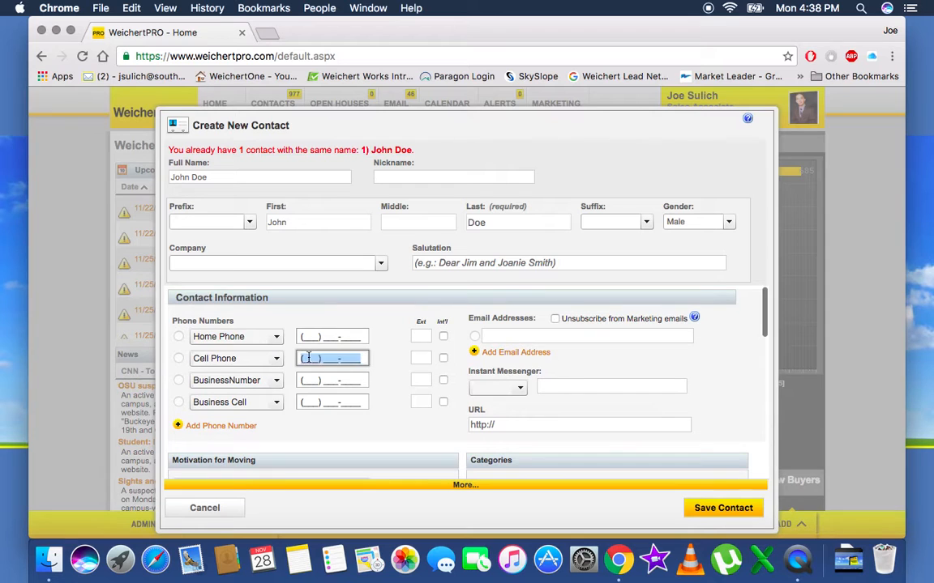
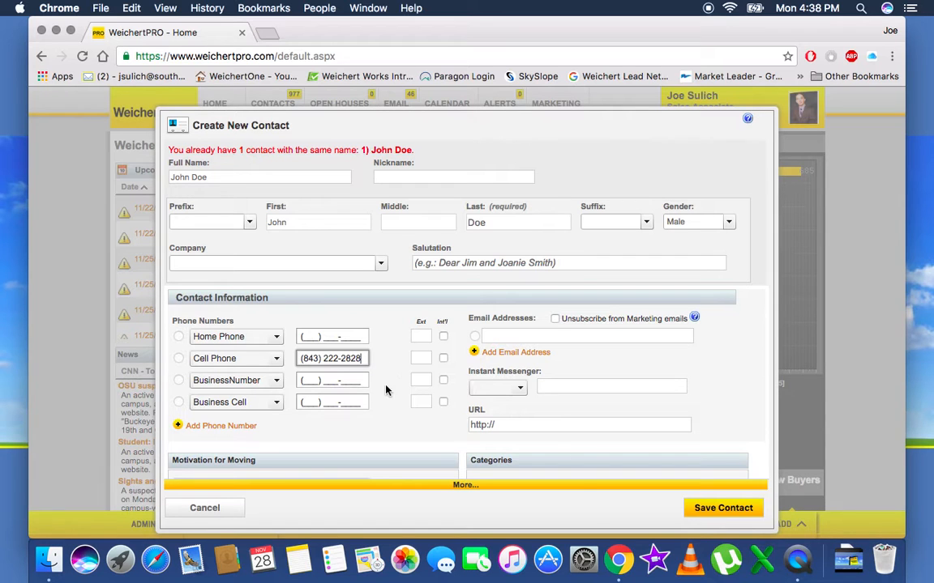
click(391, 432)
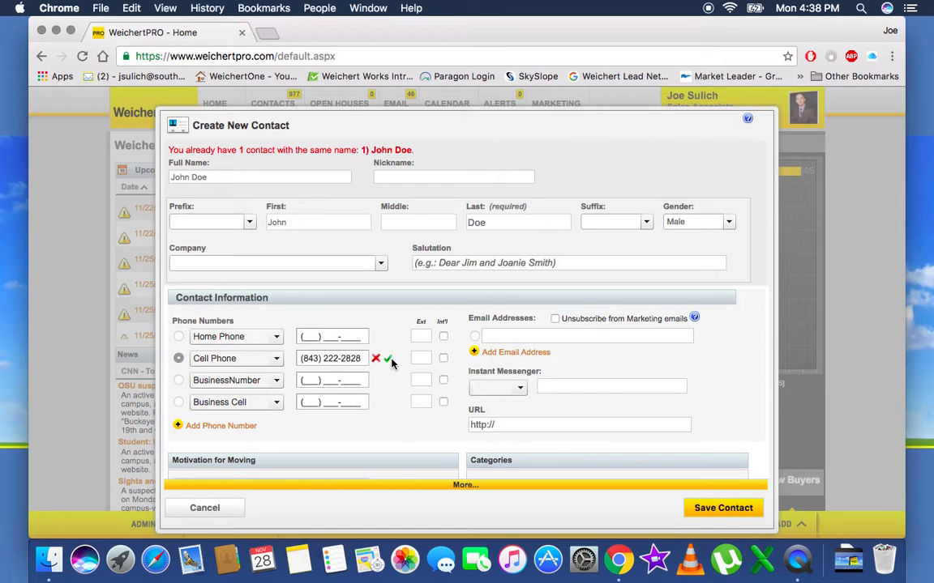
Step: Enter the contact's e-mail address, correct its .con ending to .com, and validate it
mouse_move(391, 363)
click(524, 336)
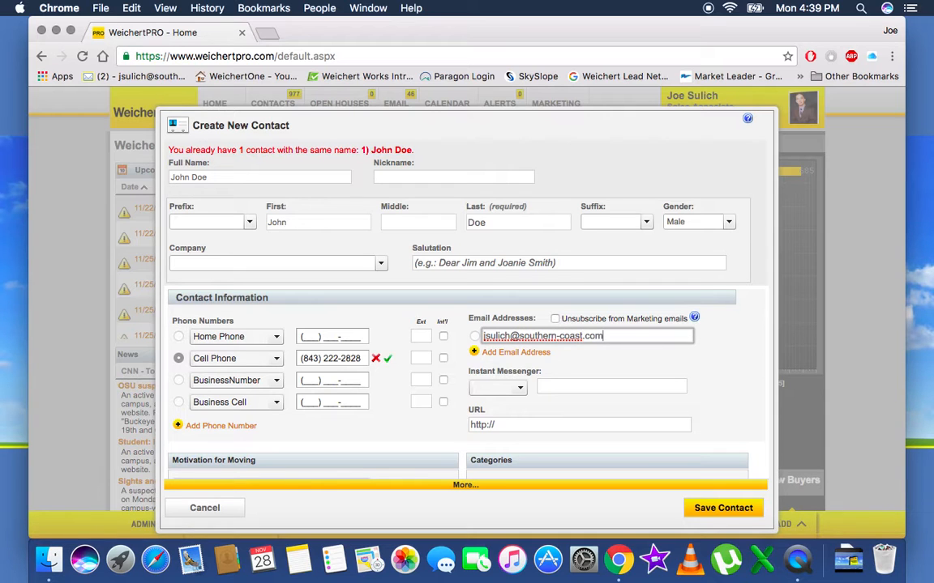
click(674, 363)
click(618, 340)
click(650, 371)
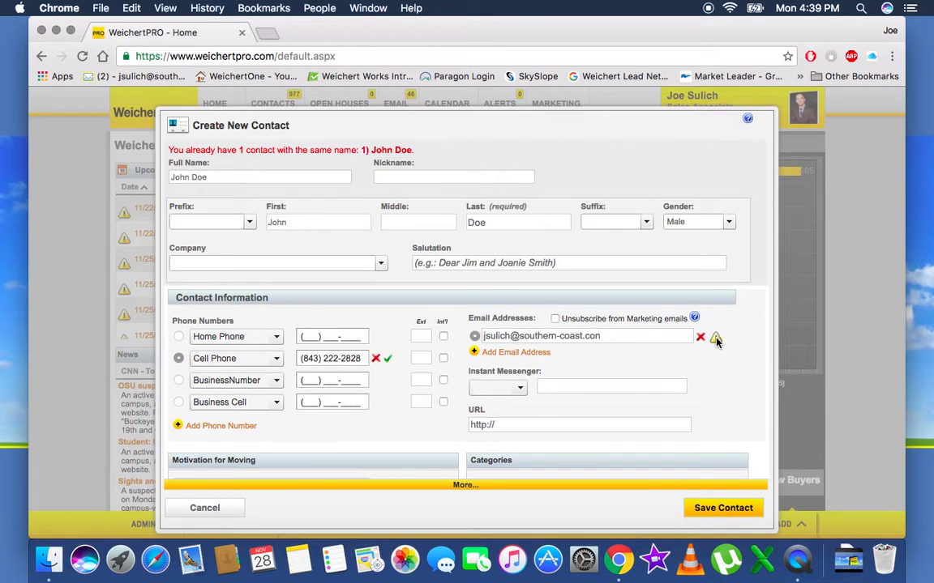
click(643, 335)
key(BackSpace)
text(m)
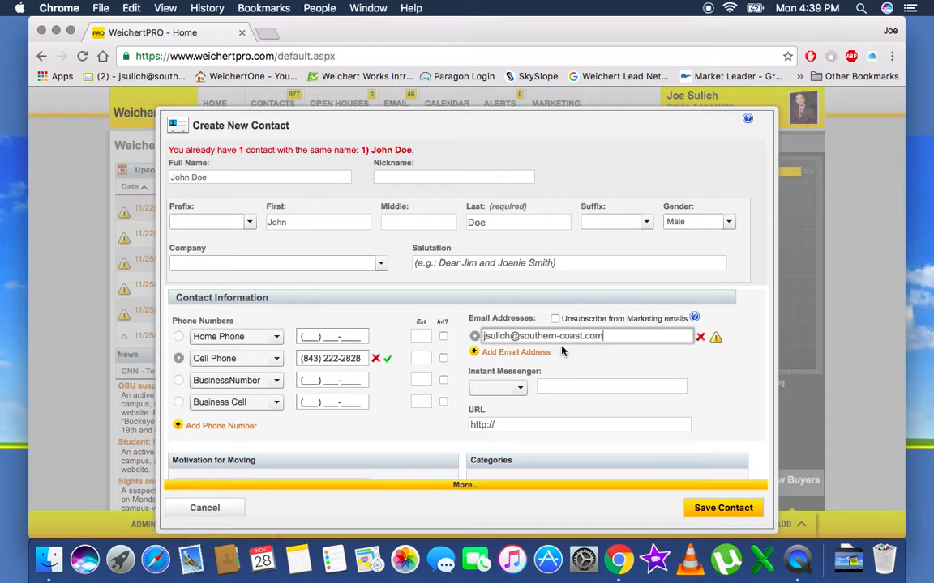
click(580, 362)
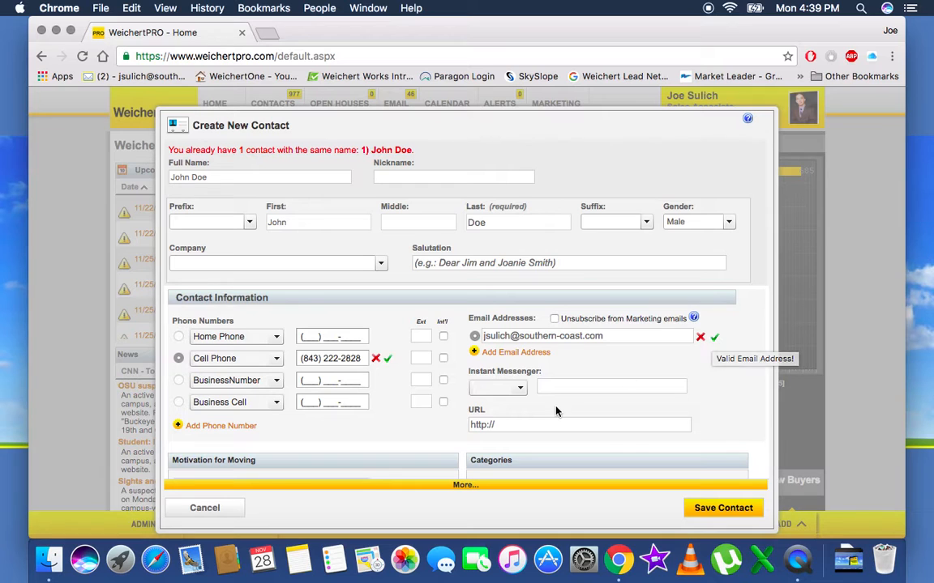
click(534, 424)
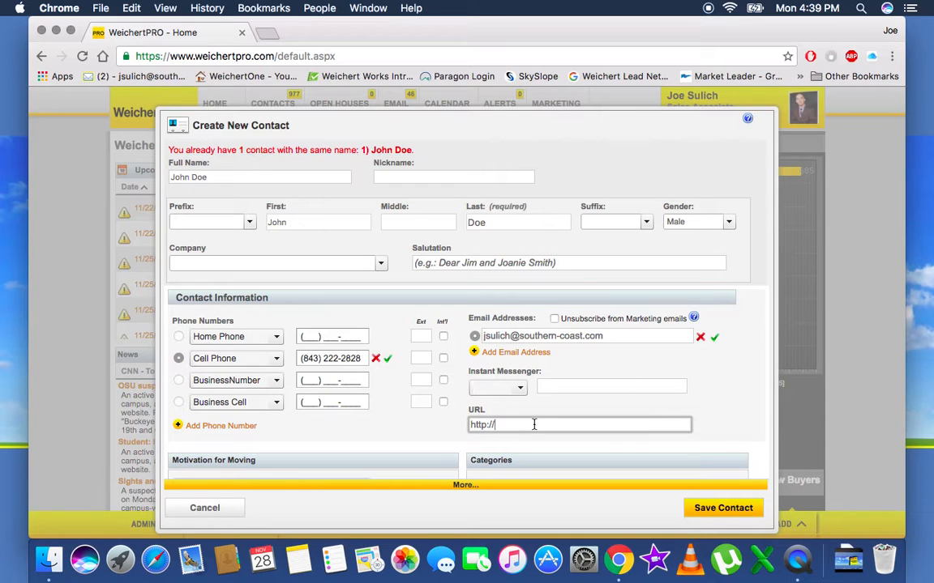
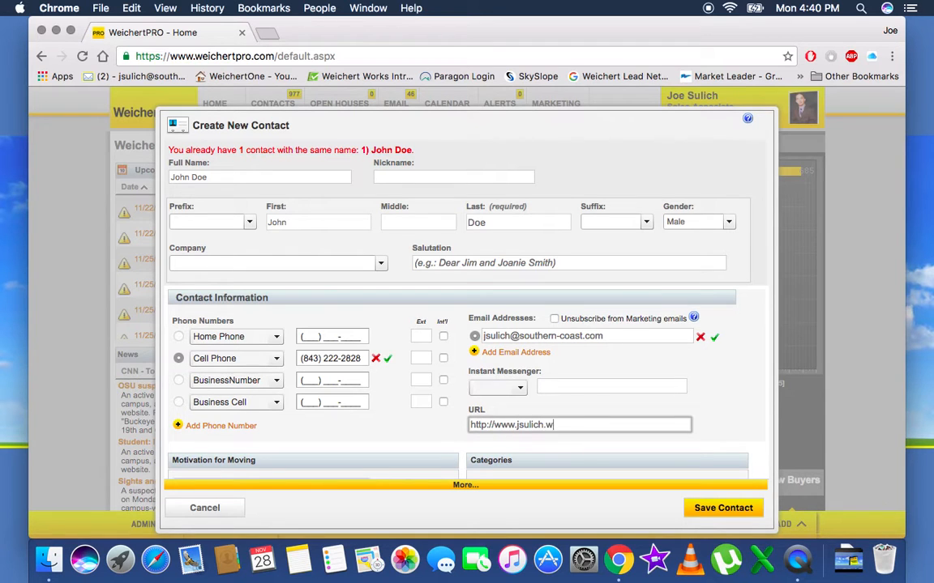
click(695, 433)
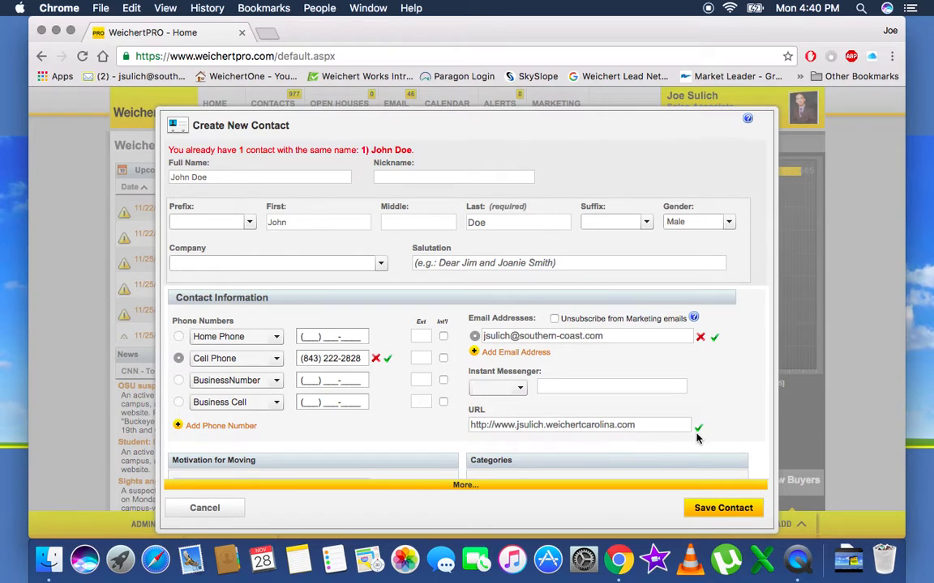
scroll(418, 419, down, 5)
scroll(419, 419, up, 4)
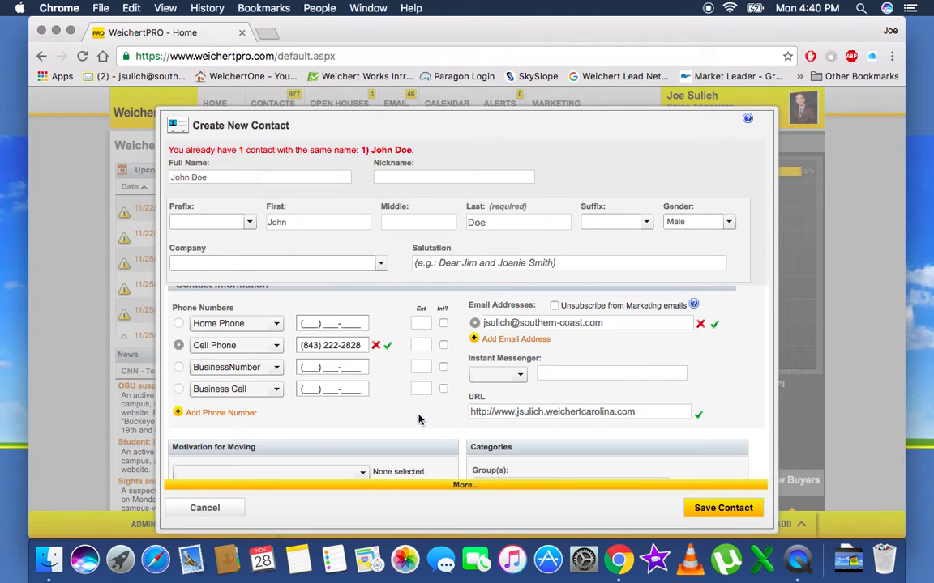
Step: Set Motivation for Moving to Investment with note 'Looking at condos near the beach. Likes golf and family fun.'
scroll(391, 416, down, 4)
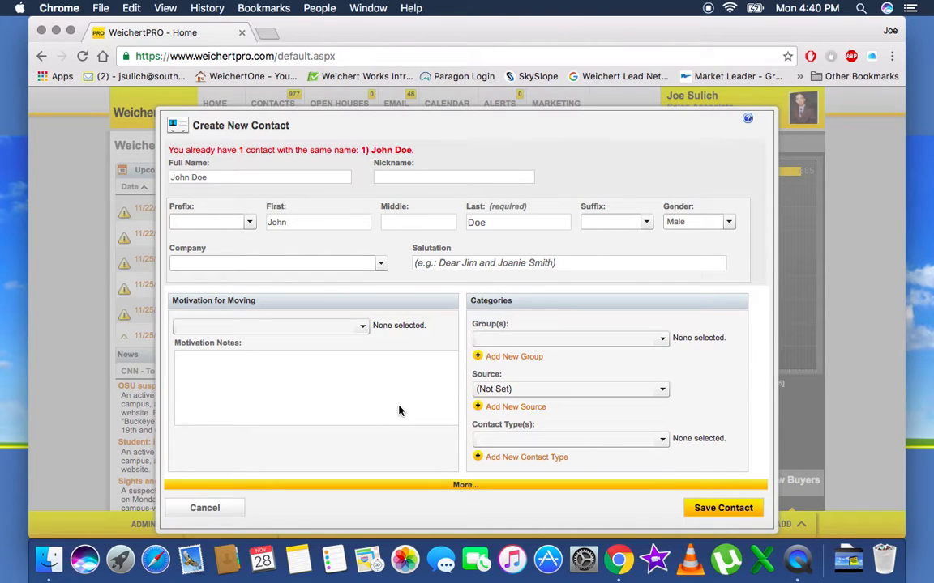
click(362, 327)
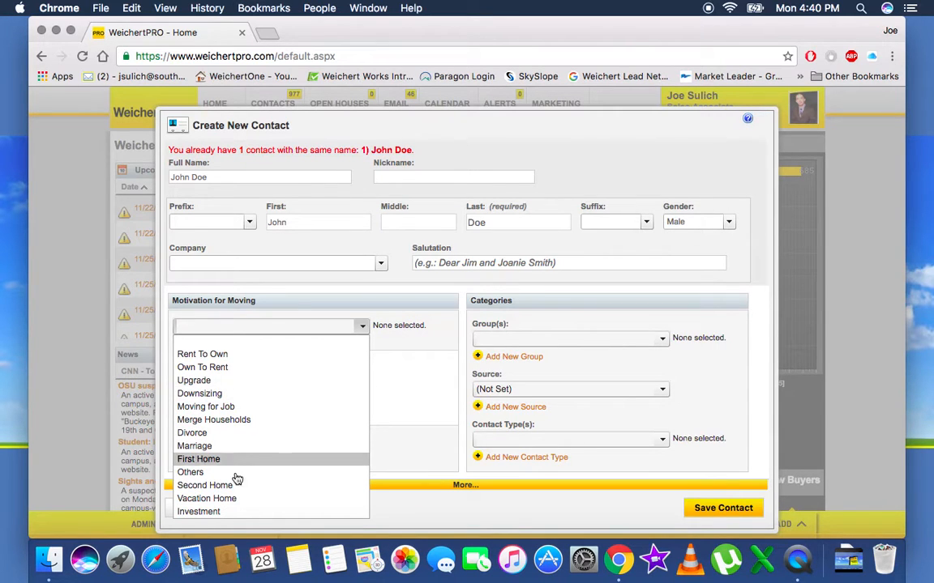
click(221, 513)
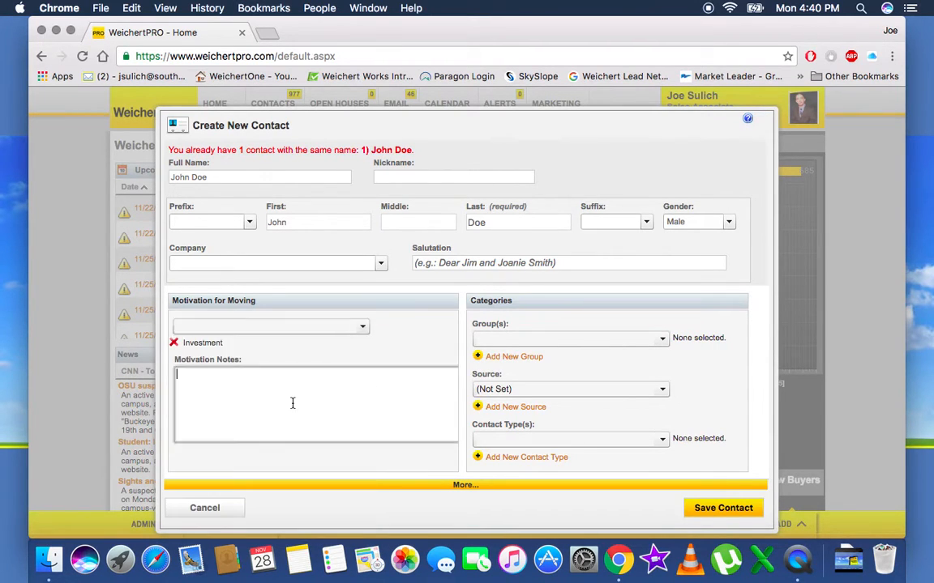
text(Looking at condos near the beach)
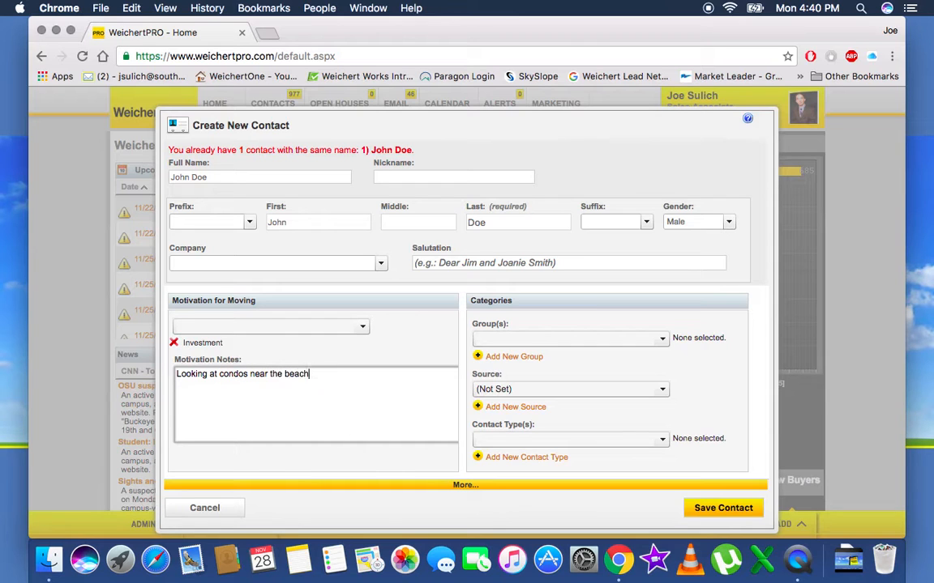
text(. Likes golf and fmail)
key(BackSpace)
key(BackSpace)
key(BackSpace)
key(BackSpace)
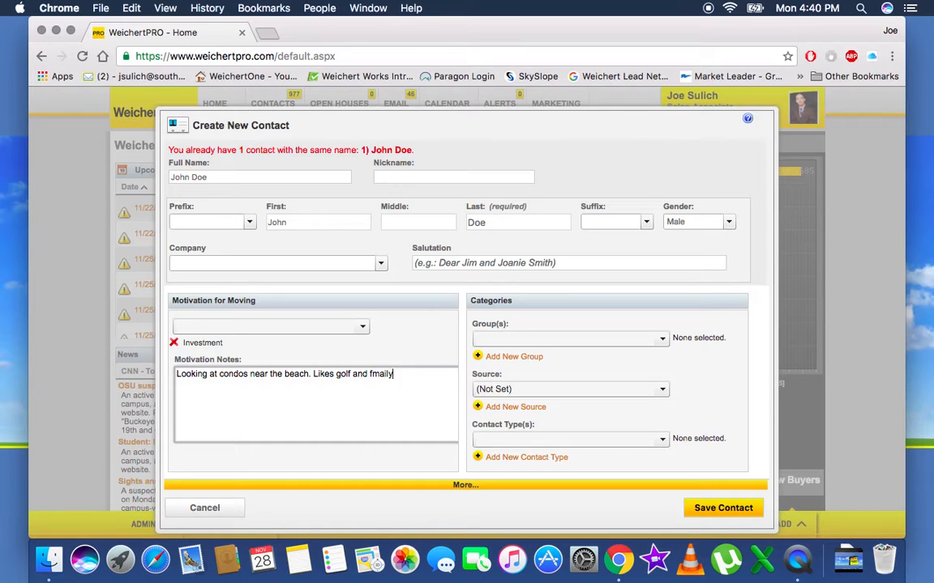
text(amily fun.)
click(441, 354)
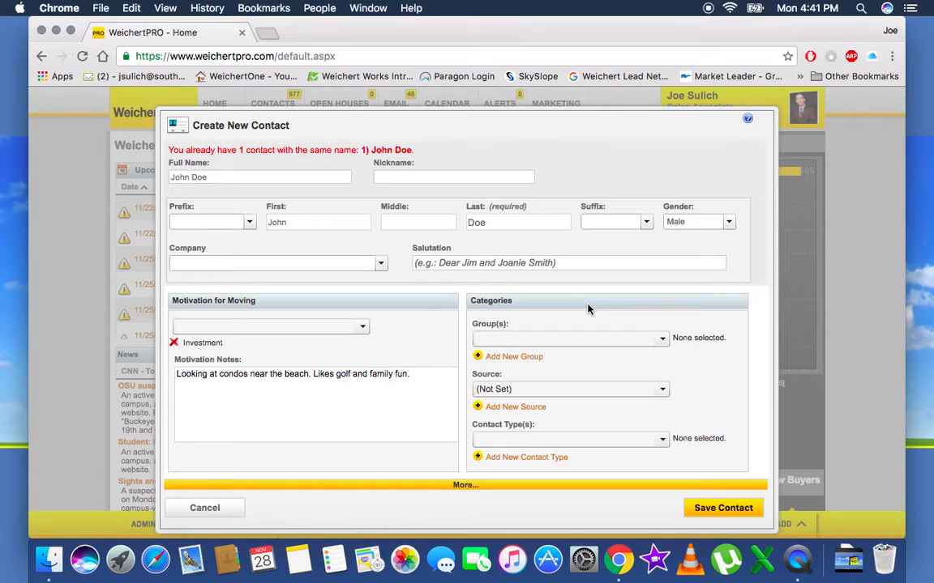
Step: Choose group Investor out of area and source Weichert Referral for the contact
click(662, 339)
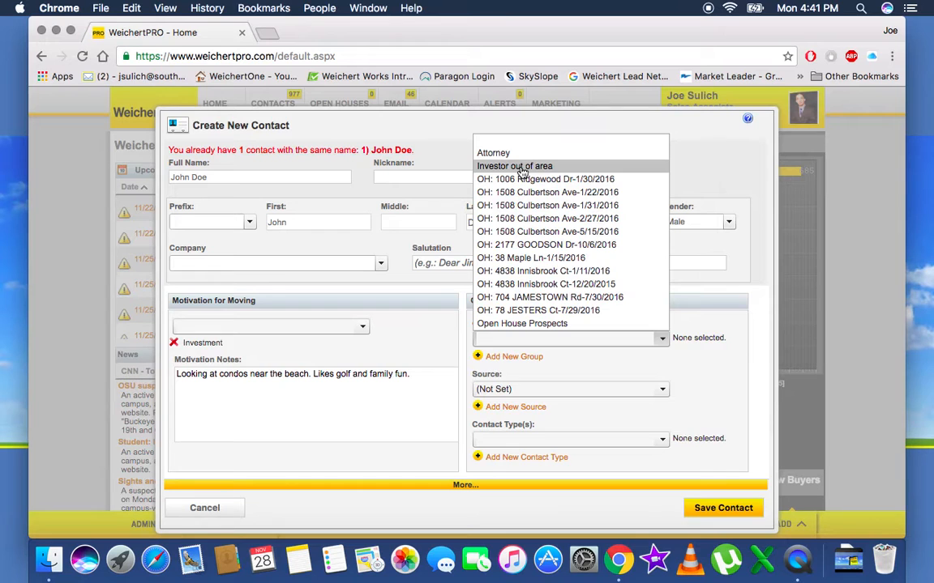
click(523, 167)
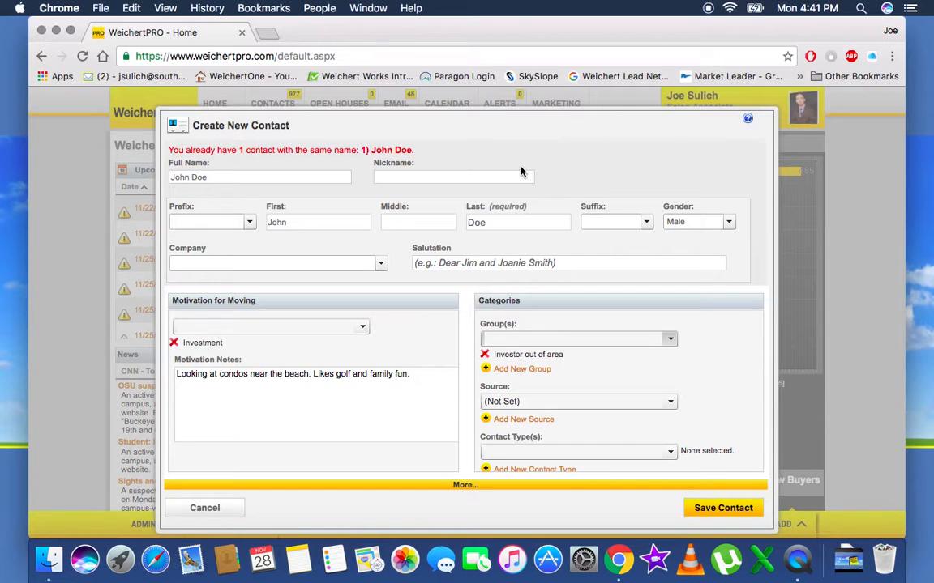
click(670, 402)
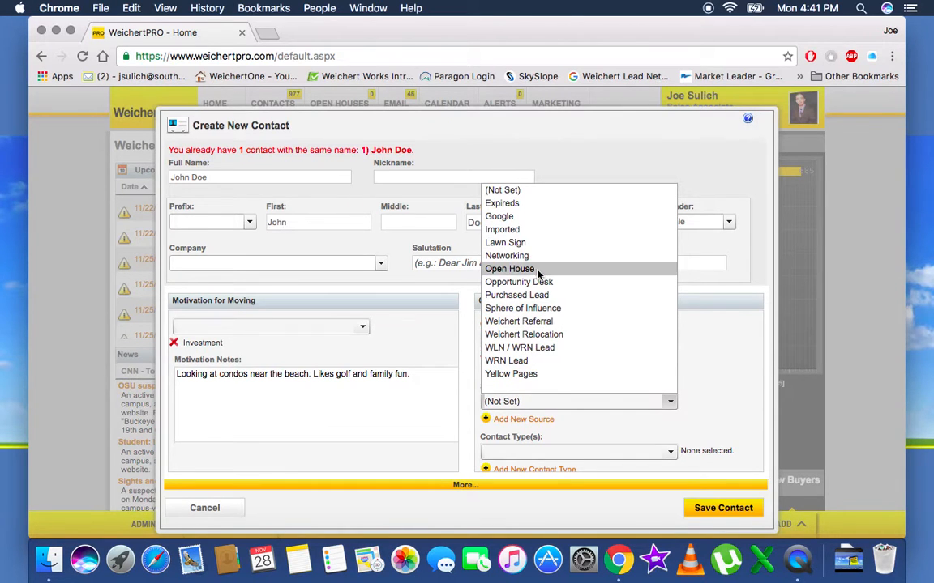
click(538, 324)
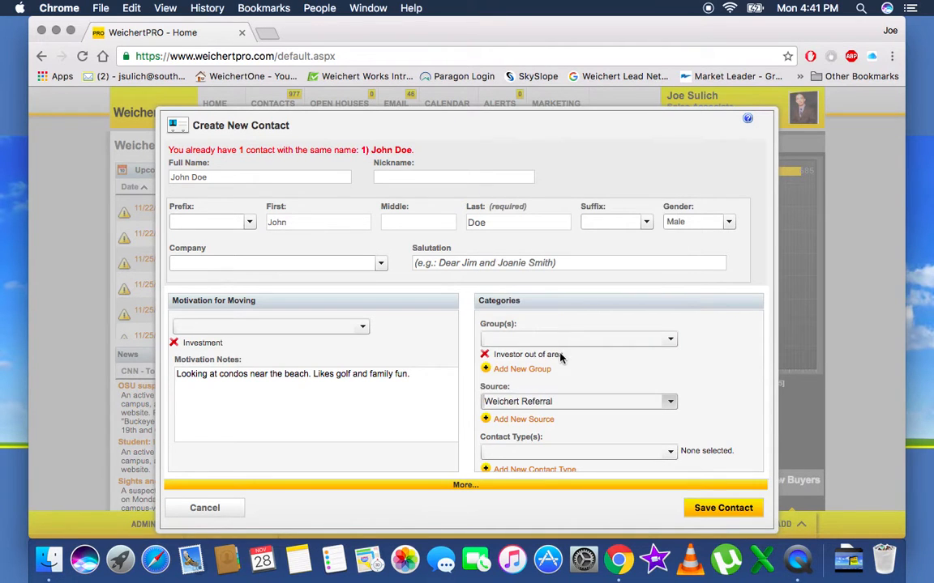
scroll(670, 450, down, 2)
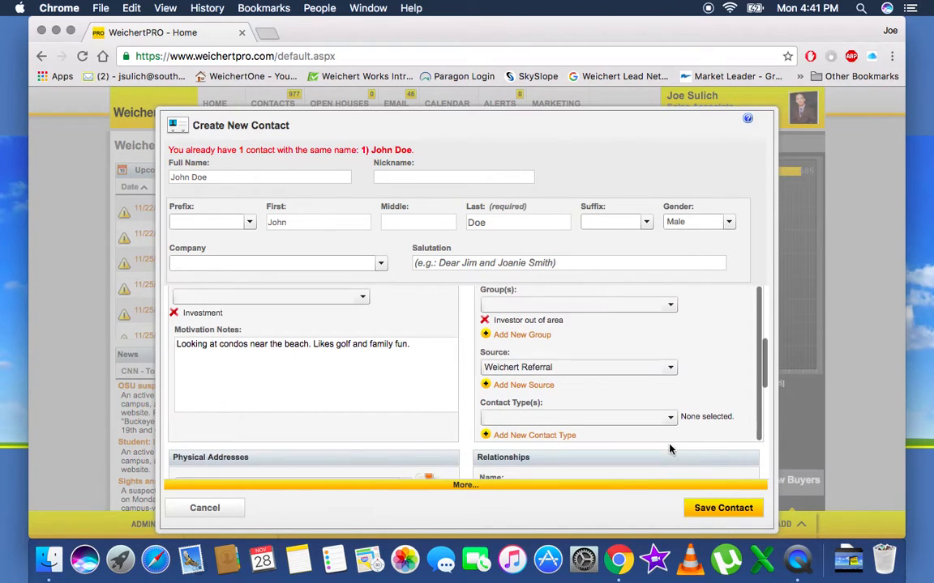
Step: Check Buyer as the only contact type, leaving Past Client unchecked
click(671, 419)
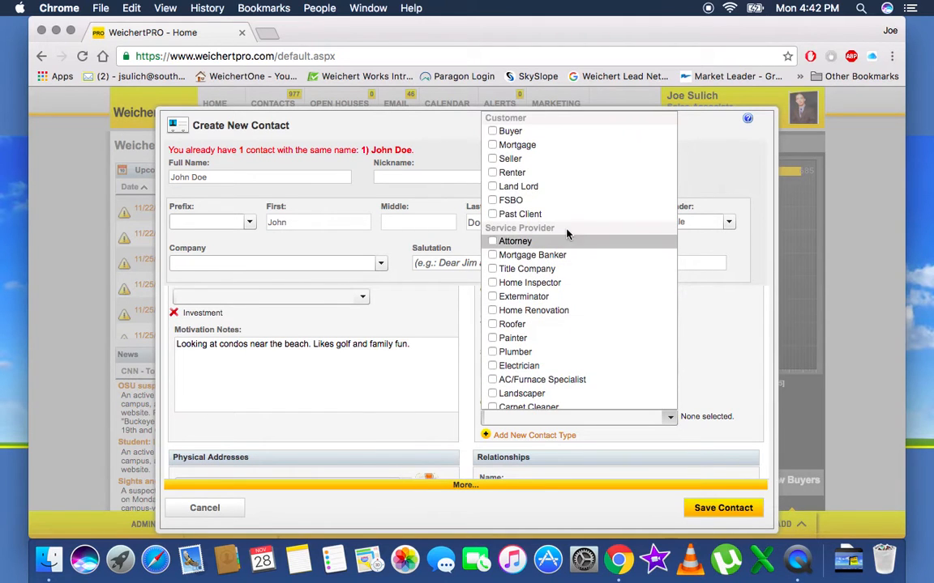
click(493, 132)
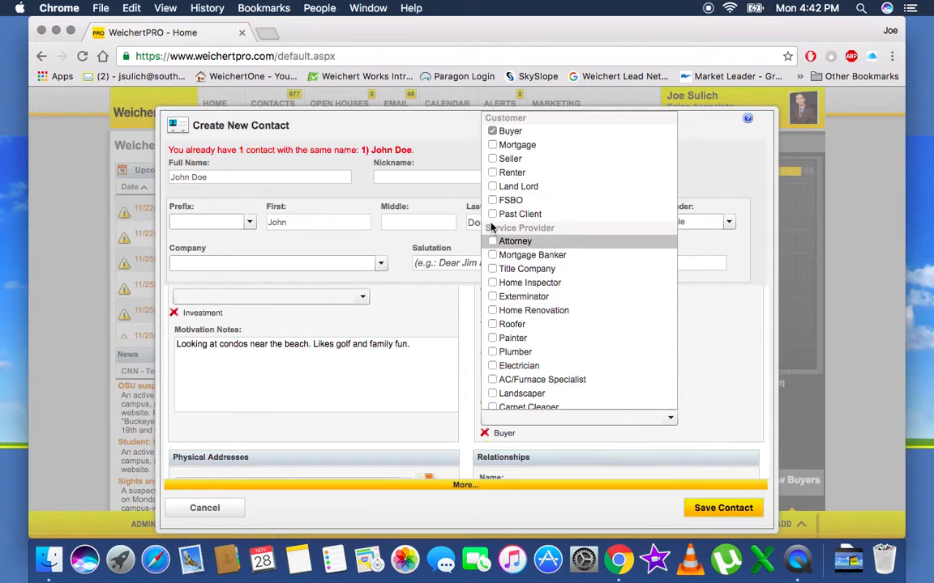
click(491, 214)
click(492, 215)
scroll(536, 380, down, 5)
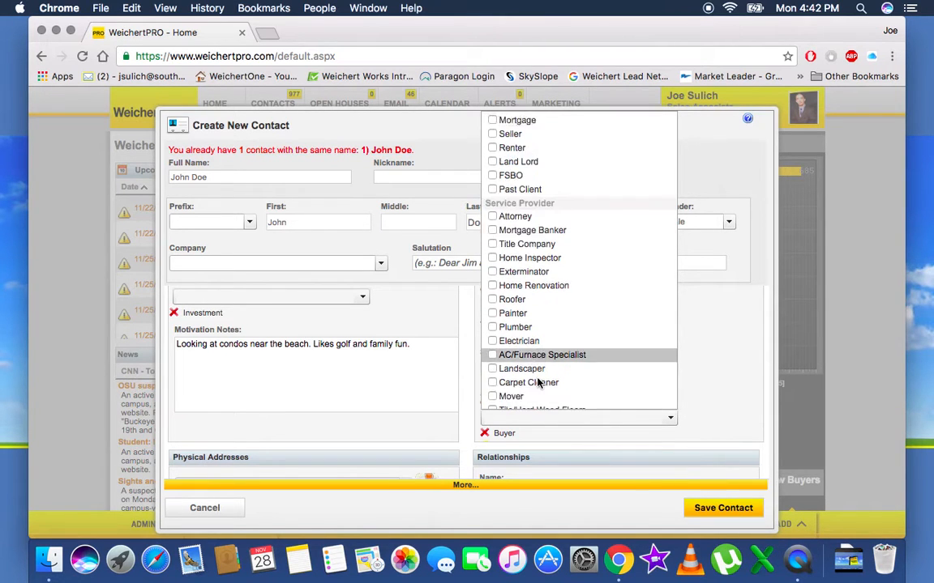
scroll(537, 381, down, 3)
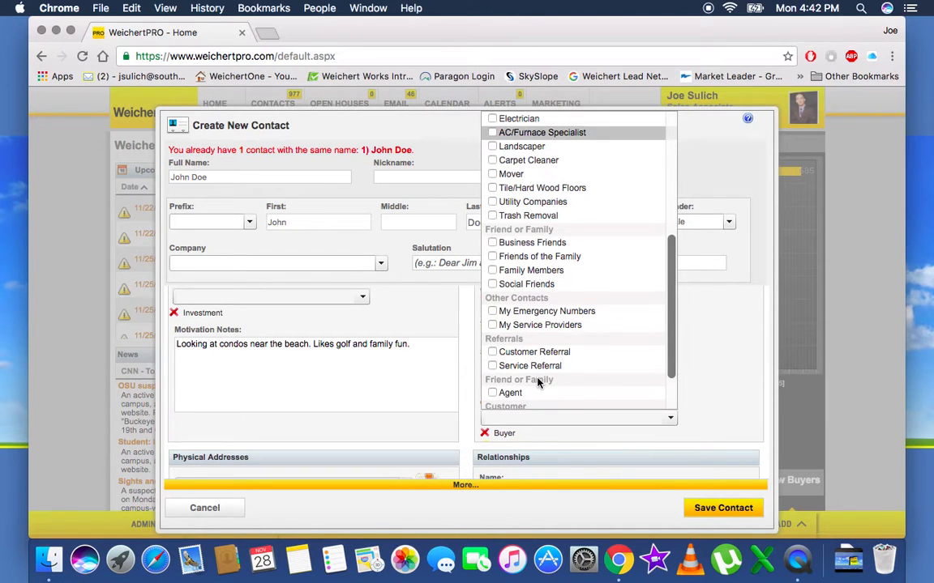
scroll(536, 381, up, 8)
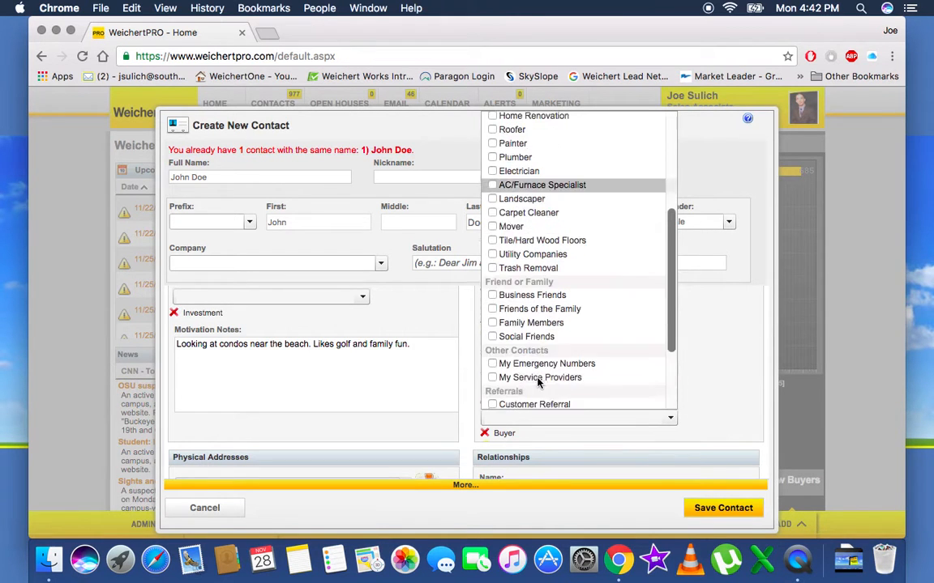
click(713, 374)
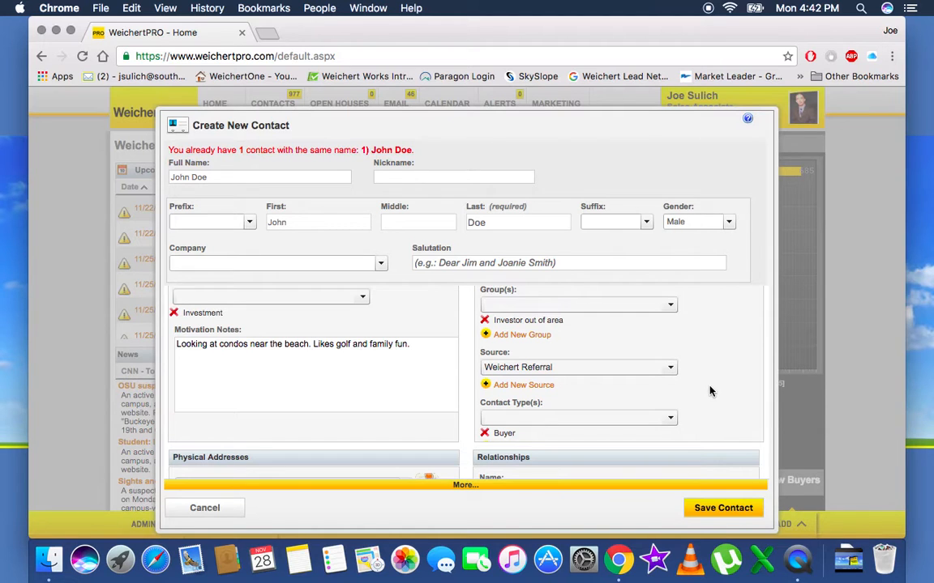
Step: Look up the contact's street address in the Bing box and pick the North Myrtle Beach suggestion
scroll(710, 391, down, 5)
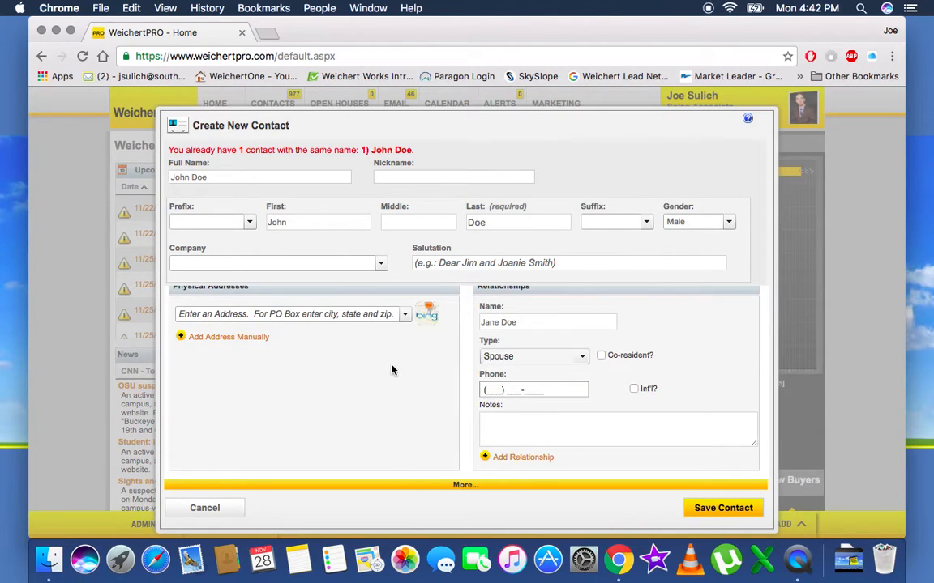
scroll(366, 377, up, 1)
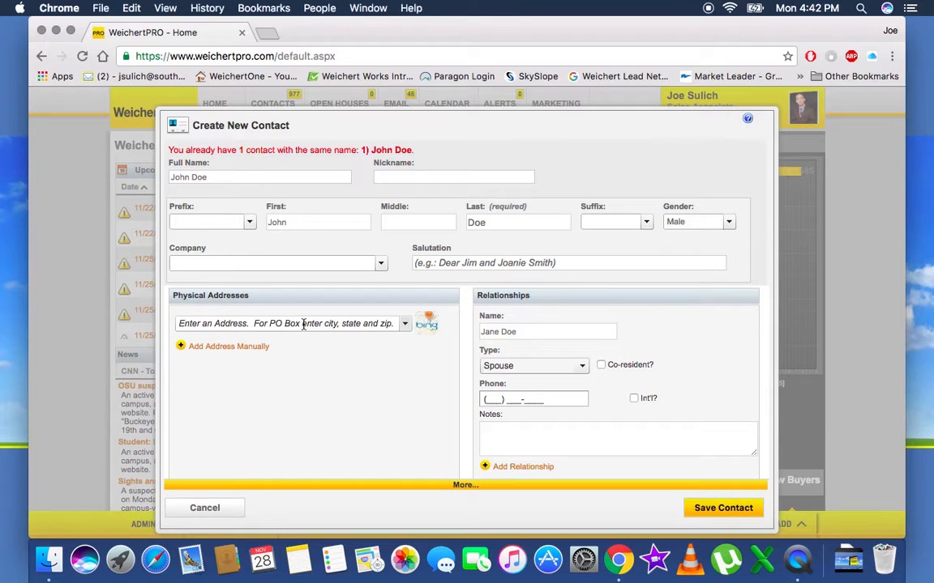
click(303, 325)
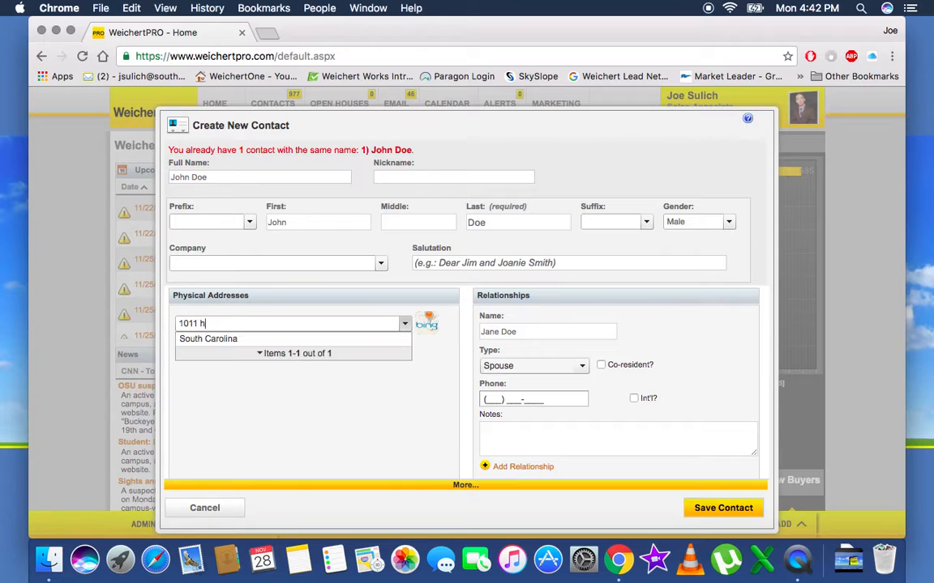
key(Left)
key(Left)
key(Left)
key(Left)
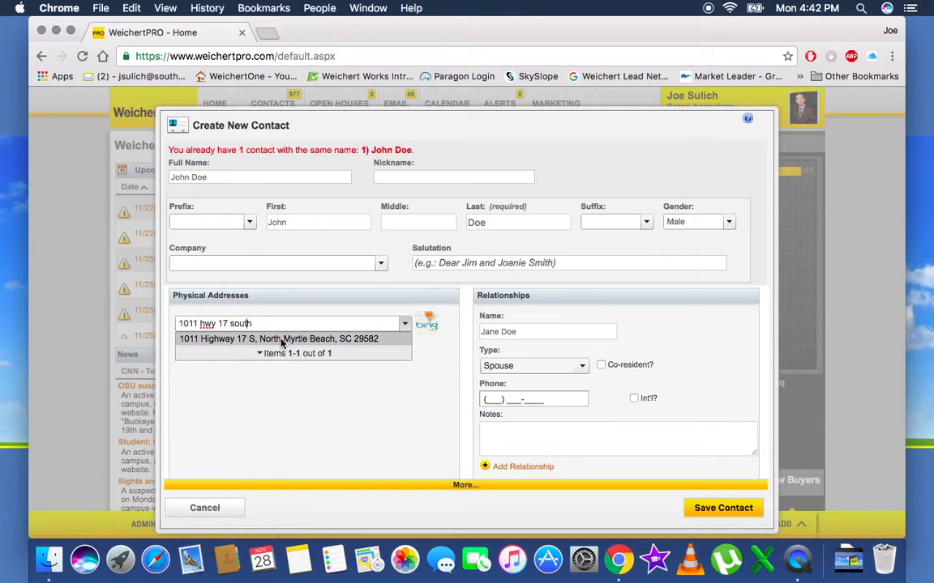
click(282, 340)
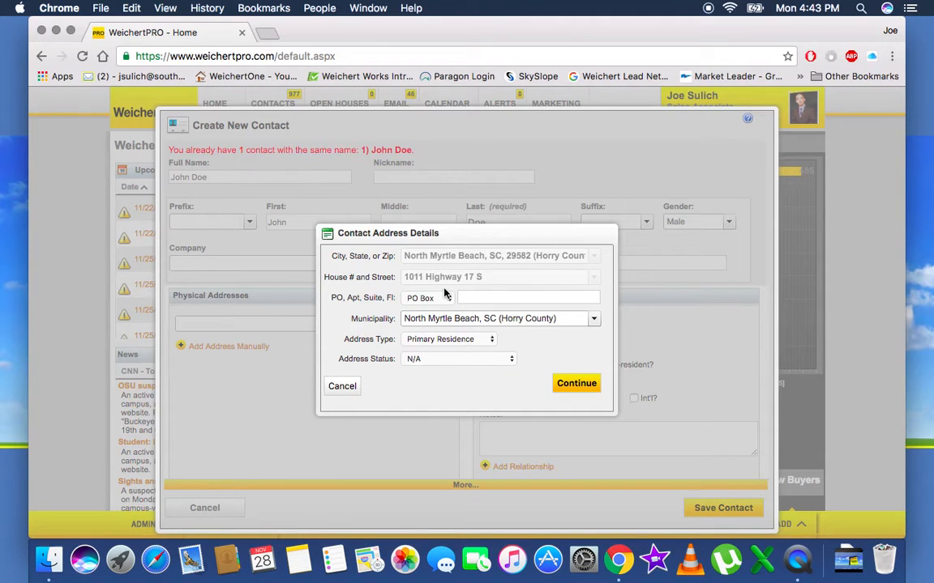
Step: Change the address type to Primary Business and add the address to the contact
click(484, 342)
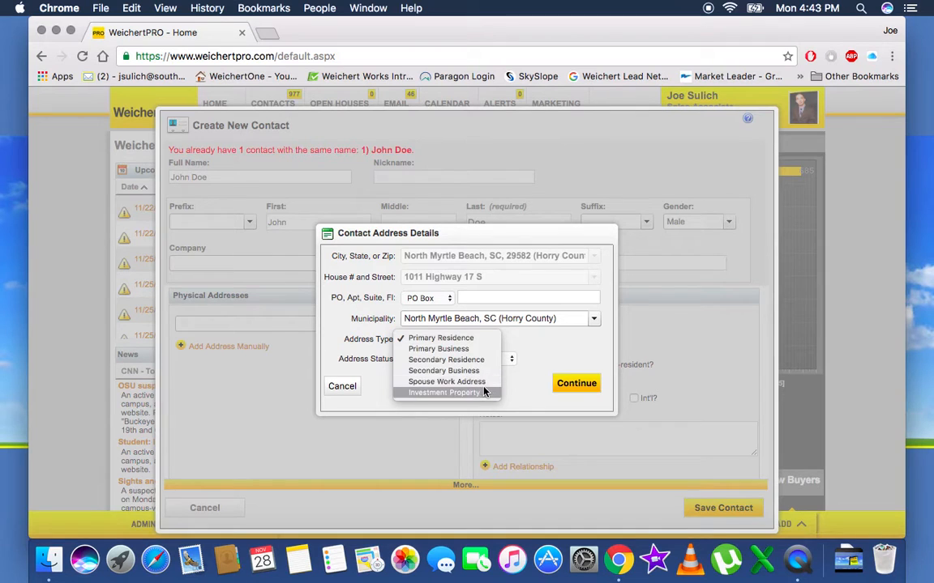
click(458, 350)
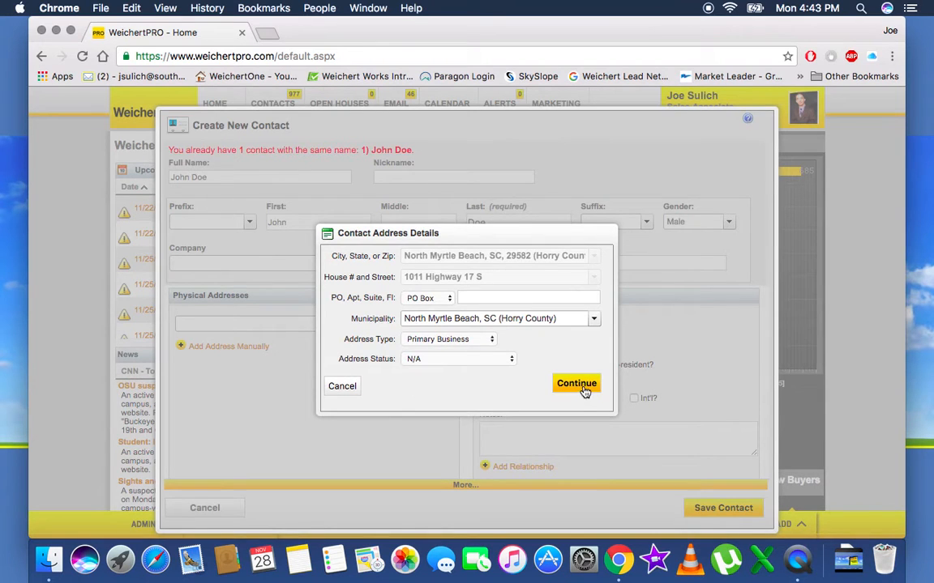
click(561, 387)
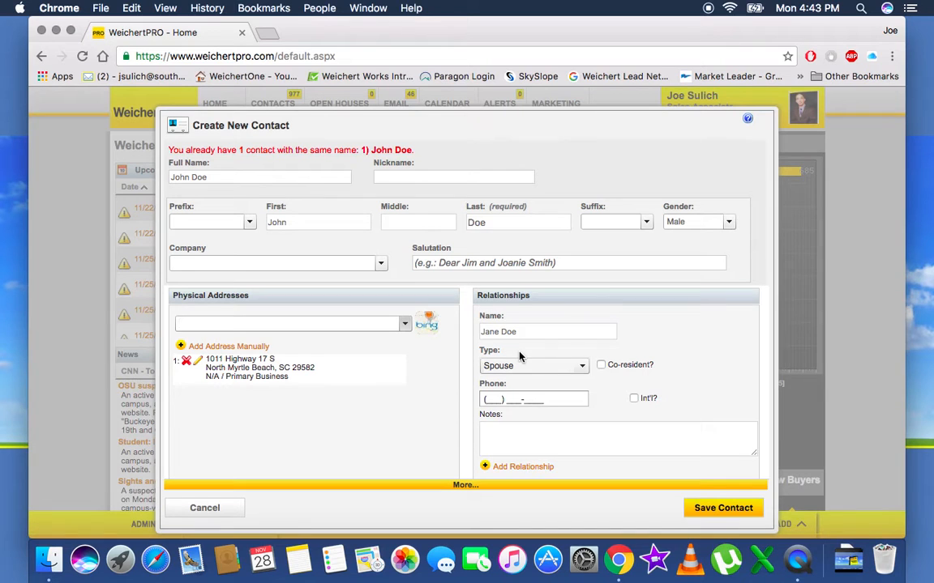
click(583, 369)
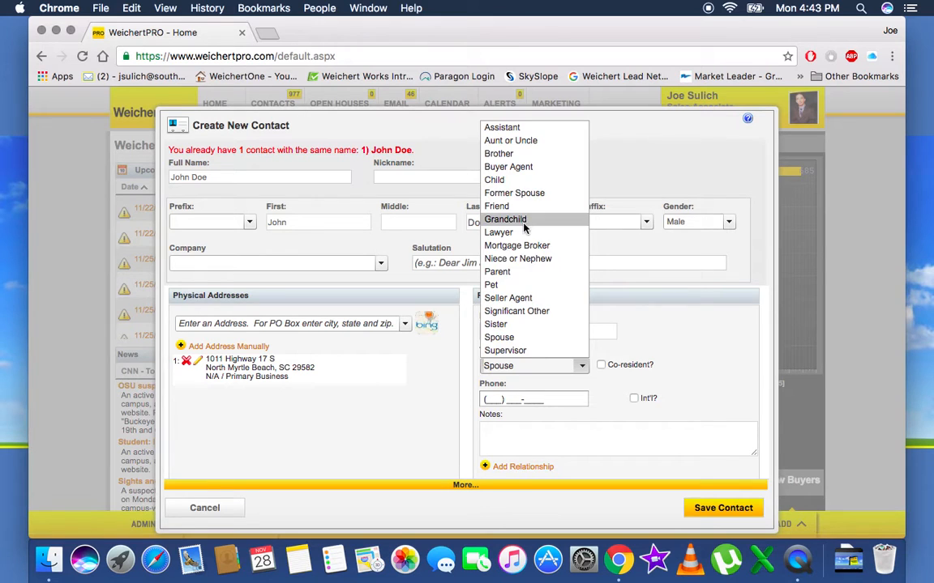
click(512, 338)
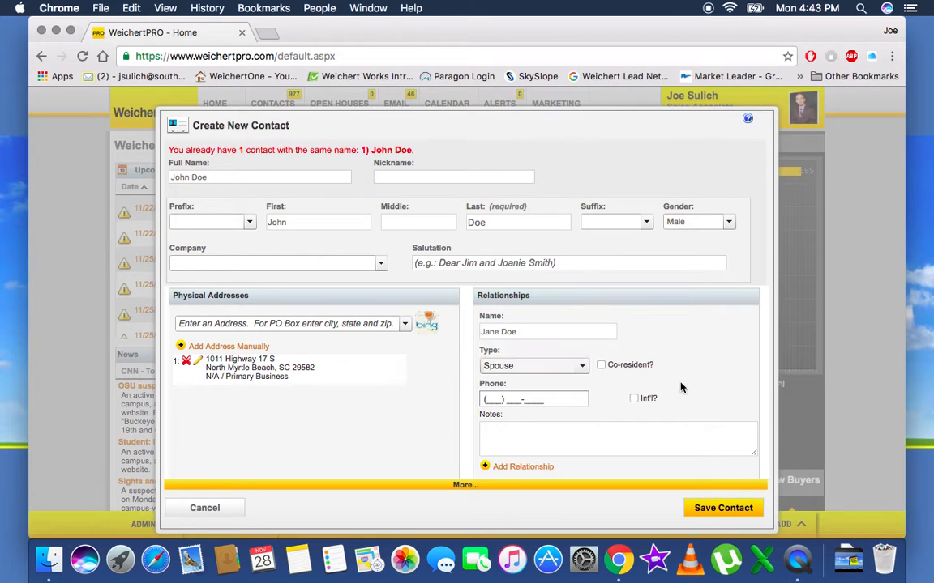
scroll(648, 389, down, 3)
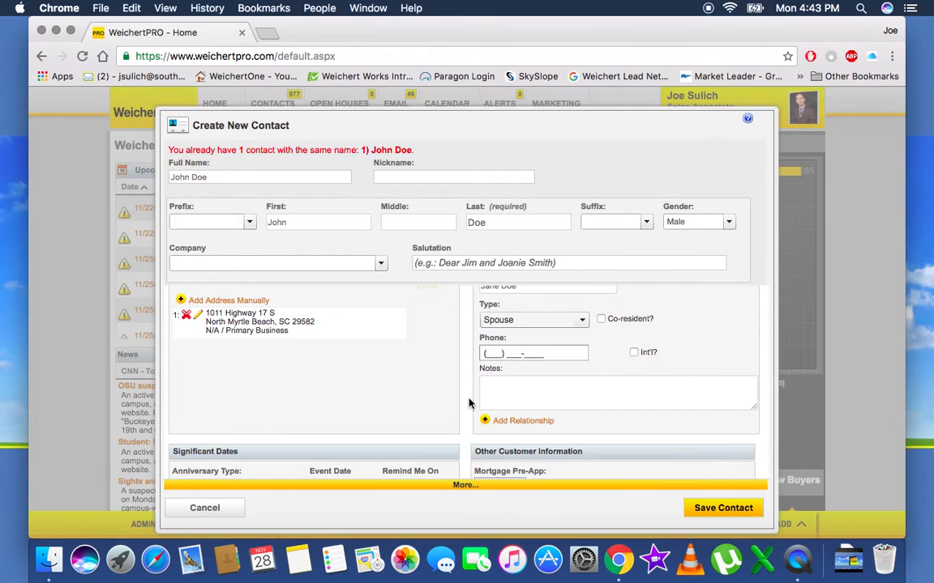
scroll(470, 397, down, 1)
Step: Enter 06/1/1984 as the Birthday event date, reminding annually
scroll(468, 403, down, 5)
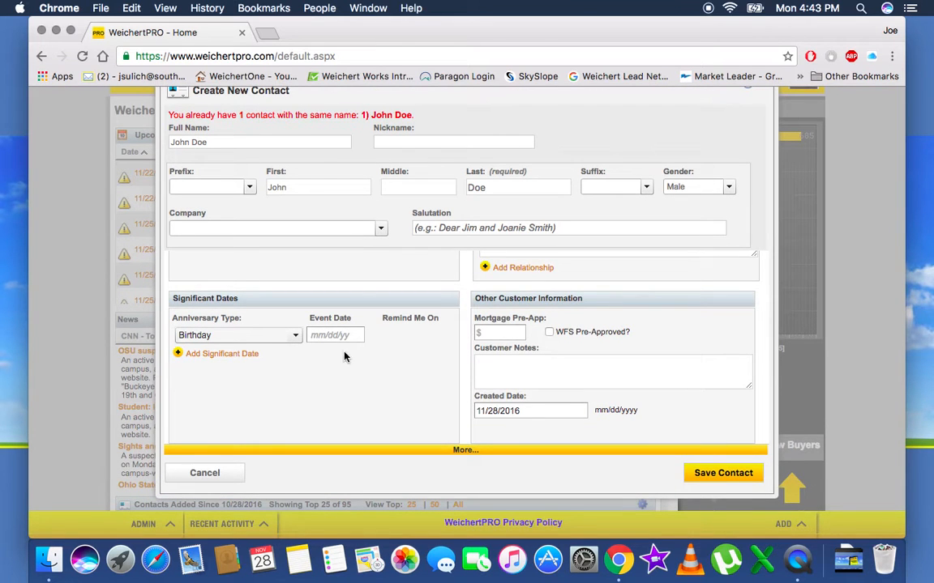
click(318, 335)
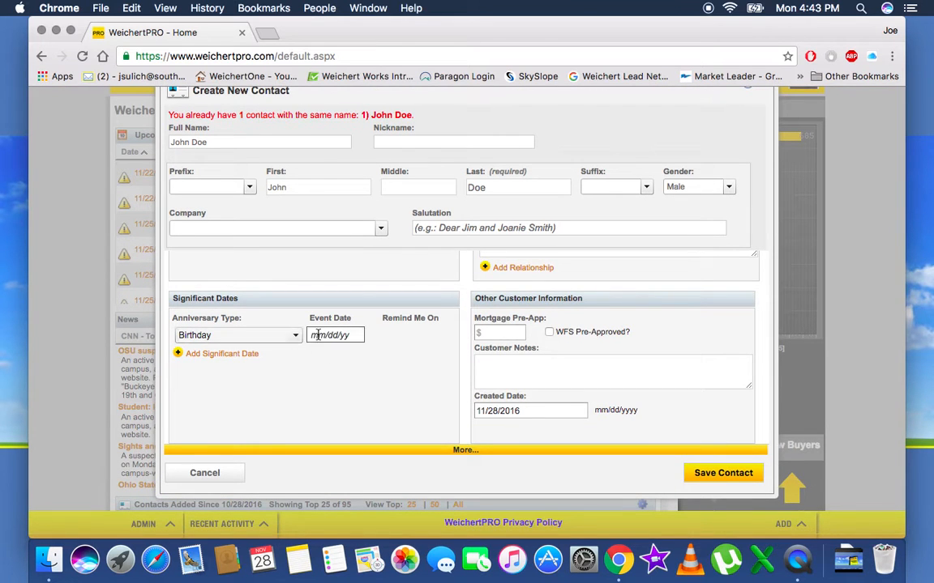
text(06)
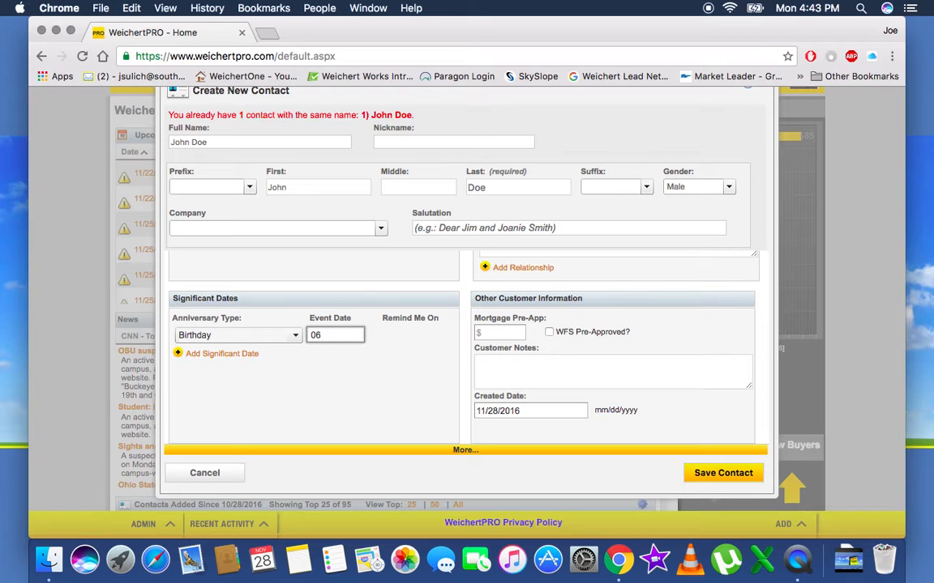
text(/13)
key(BackSpace)
text(3)
key(BackSpace)
text(/84)
key(BackSpace)
key(BackSpace)
text(1984)
click(339, 375)
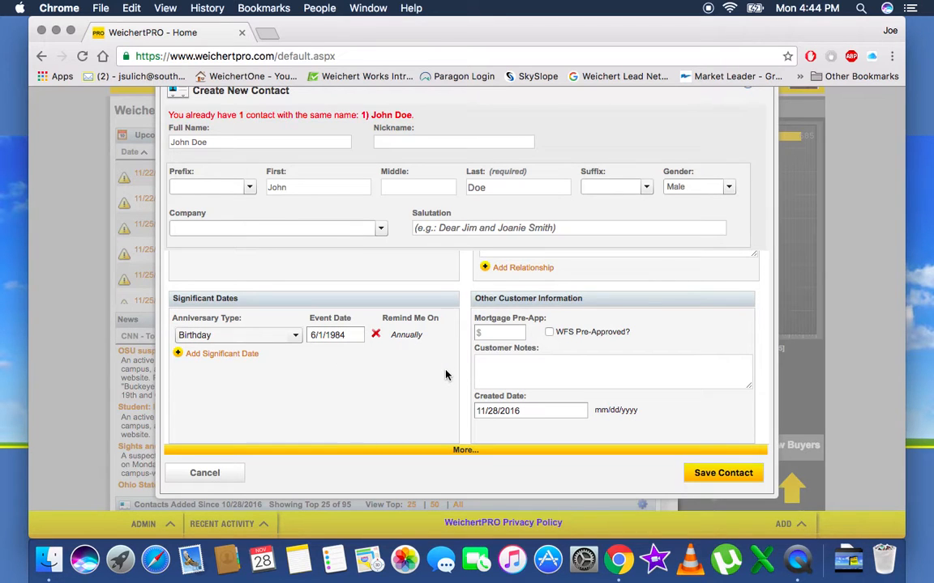
Step: Enter 150000 mortgage pre-approval and note 'Working with Movement Mortgage', then save the contact
click(496, 336)
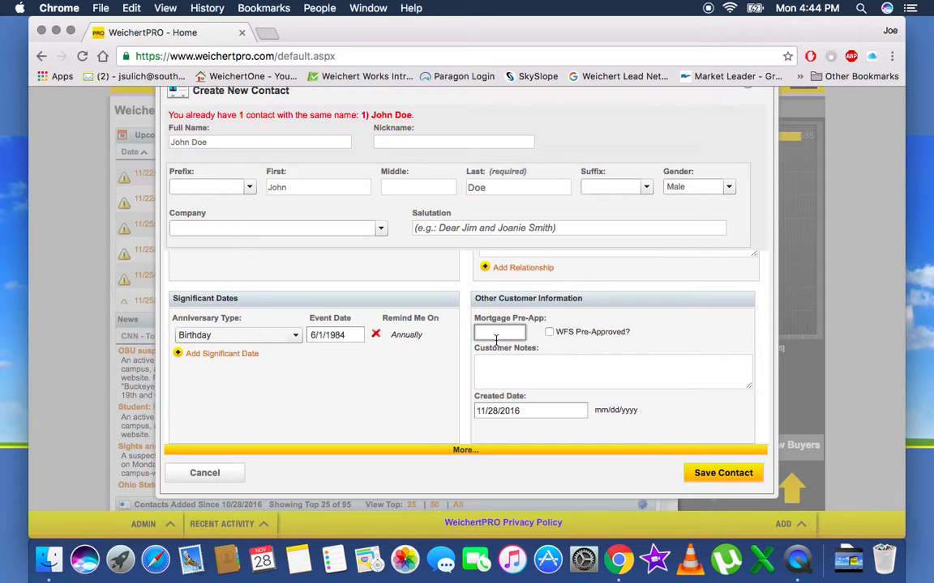
text(150000)
key(Tab)
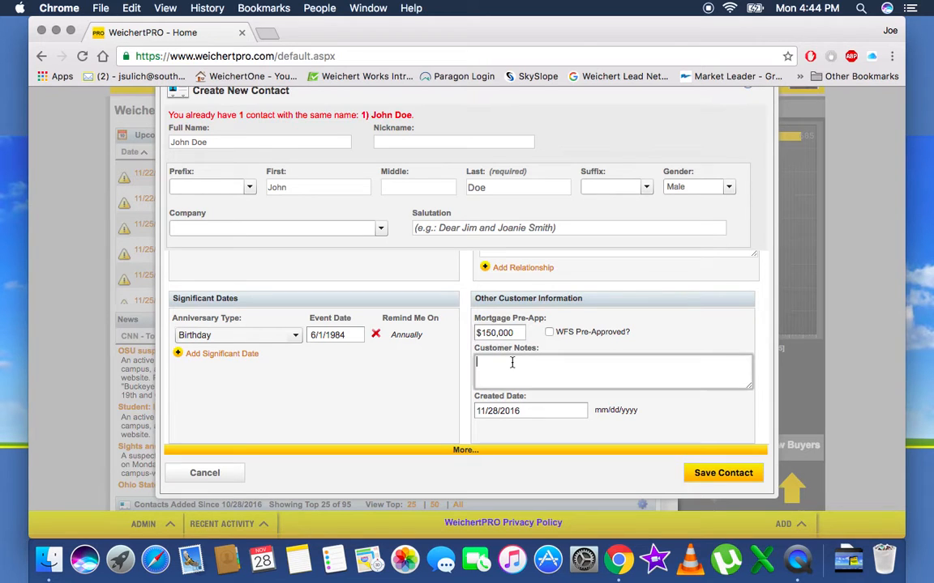
text(Workin)
text(g with Movement Mortgage)
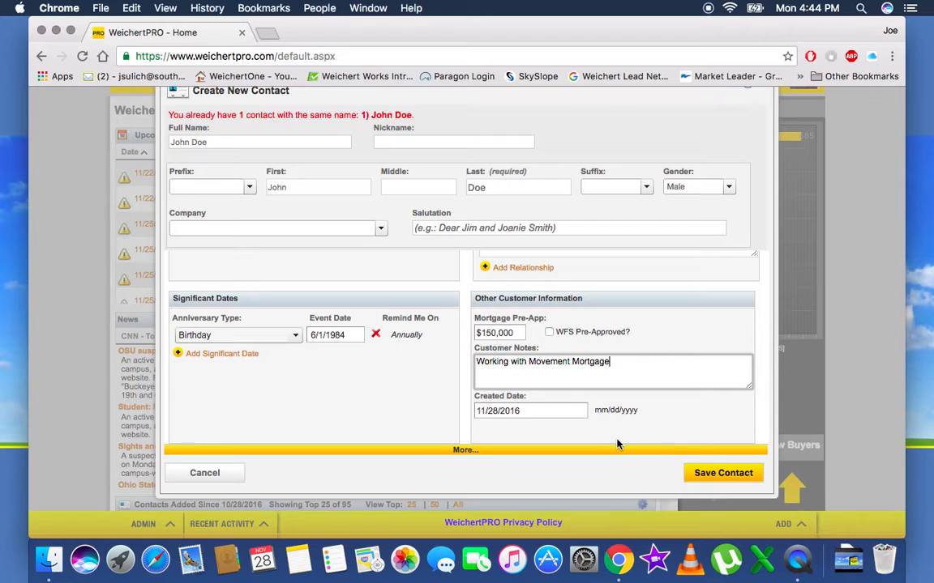
scroll(636, 430, down, 1)
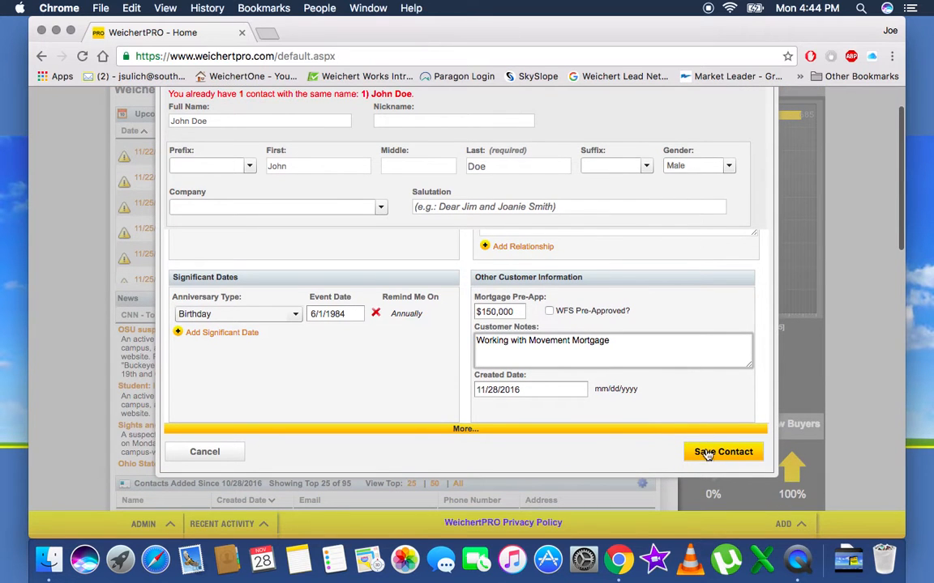
click(707, 459)
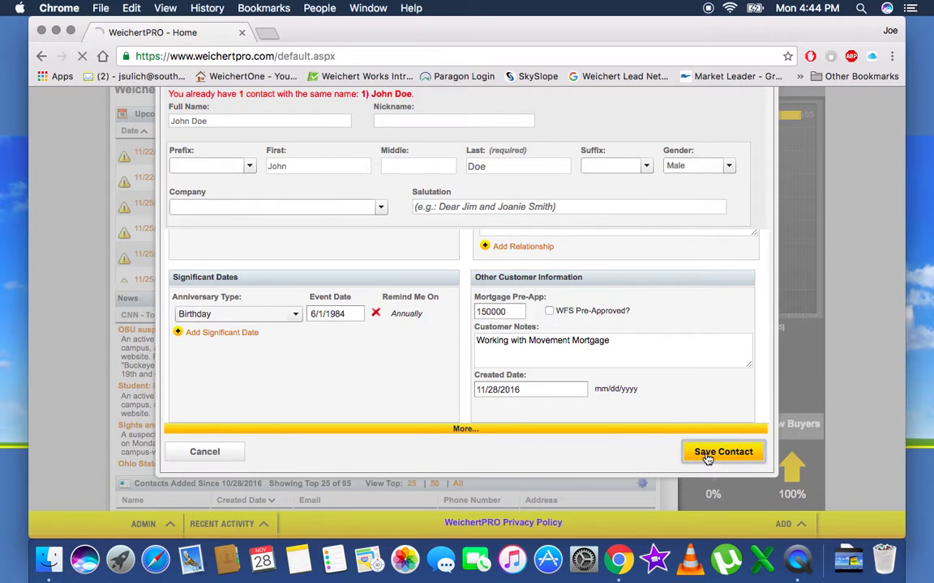